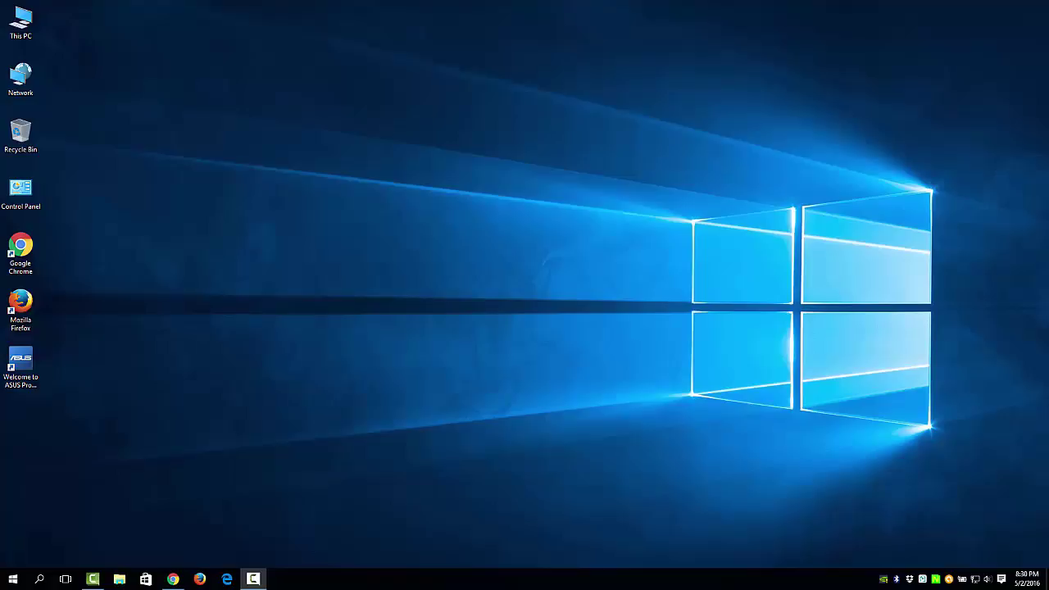
Open foolishit.com's CryptoPrevent Free & Premium Editions page and scroll to the $0–$4998 pricing table
left_click(173, 579)
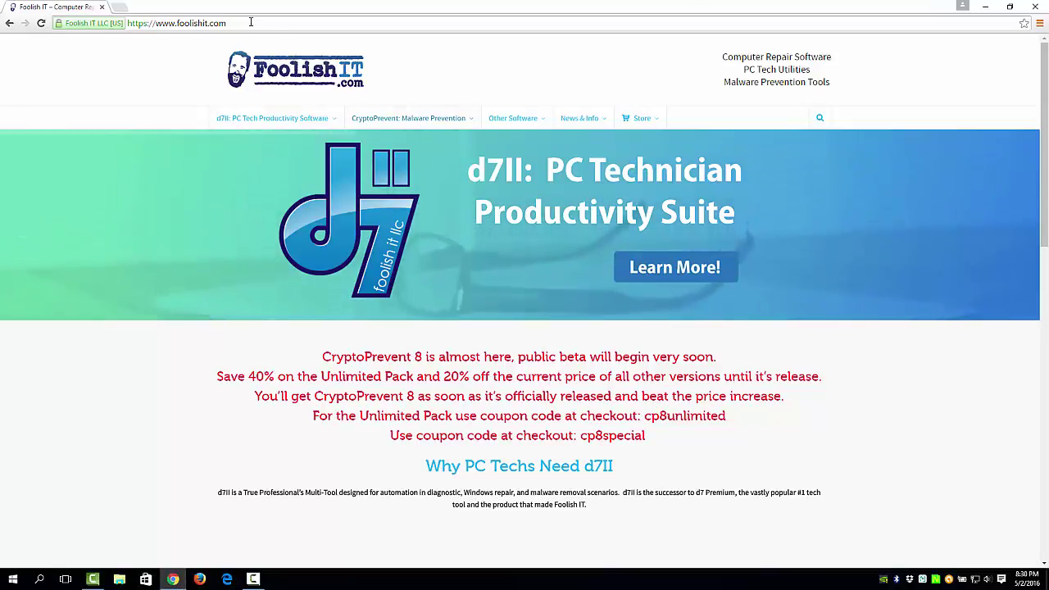
left_click(226, 23)
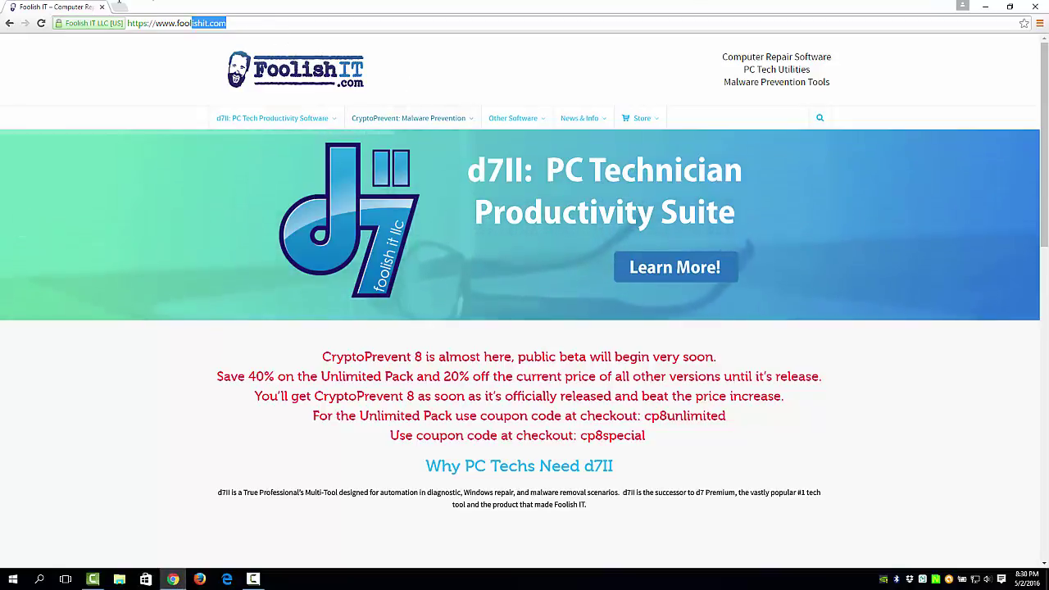
left_click(264, 22)
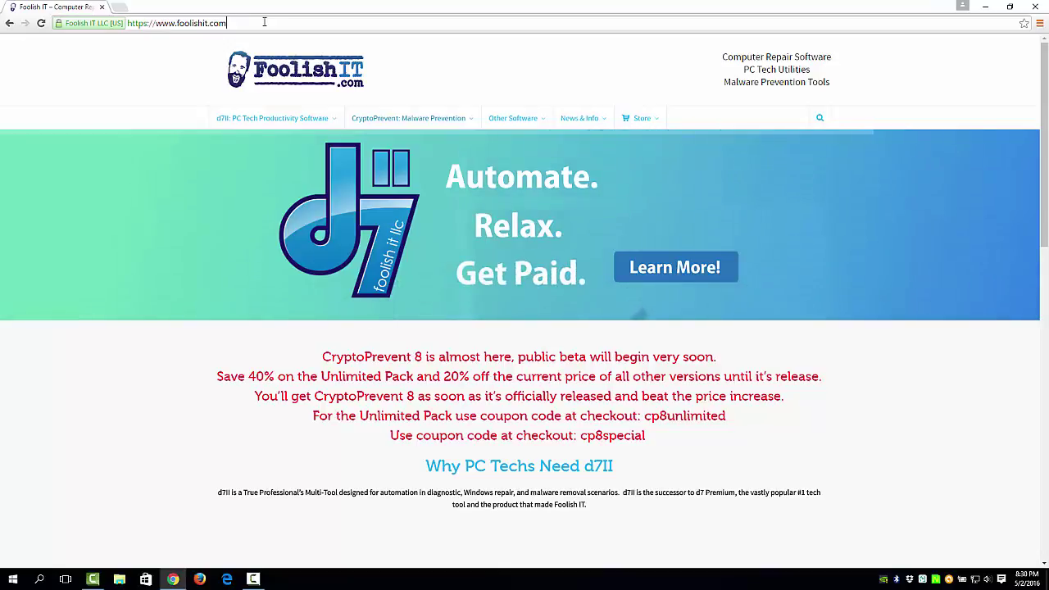
mouse_move(402, 123)
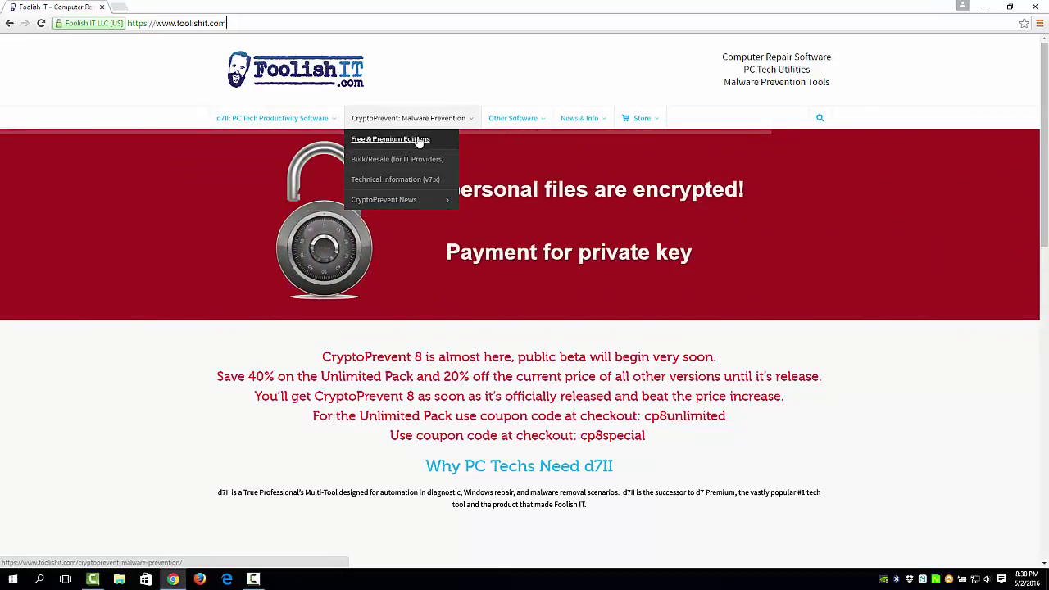
left_click(418, 141)
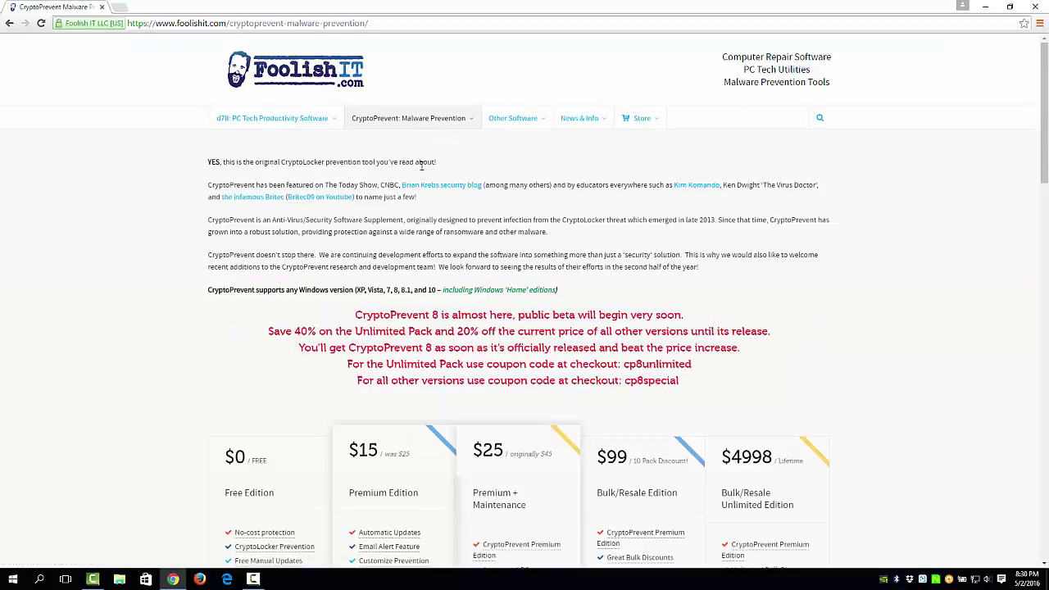
scroll(433, 274, "down", 2)
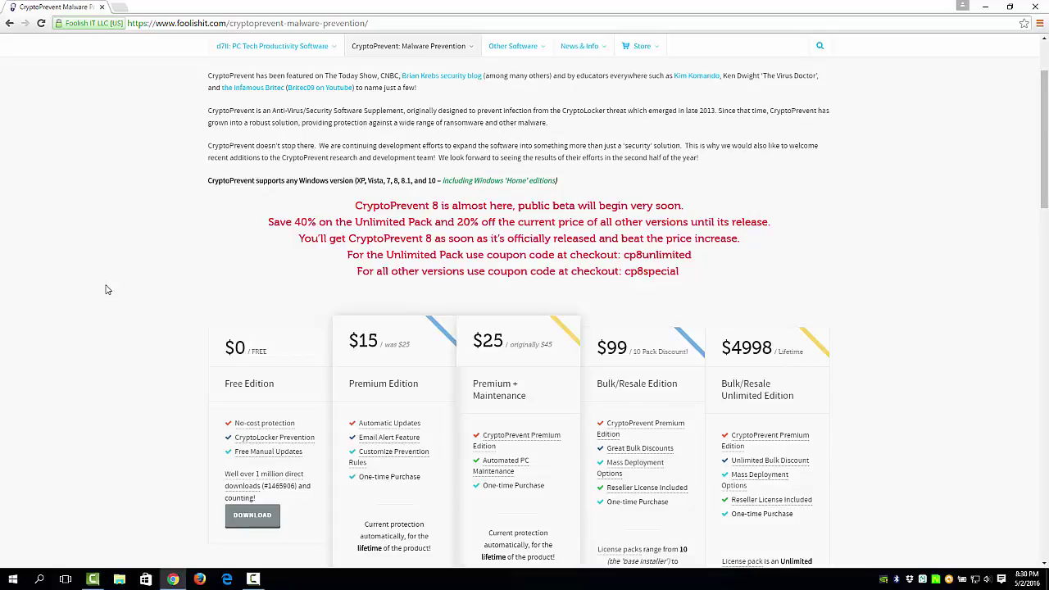
scroll(106, 291, "down", 1)
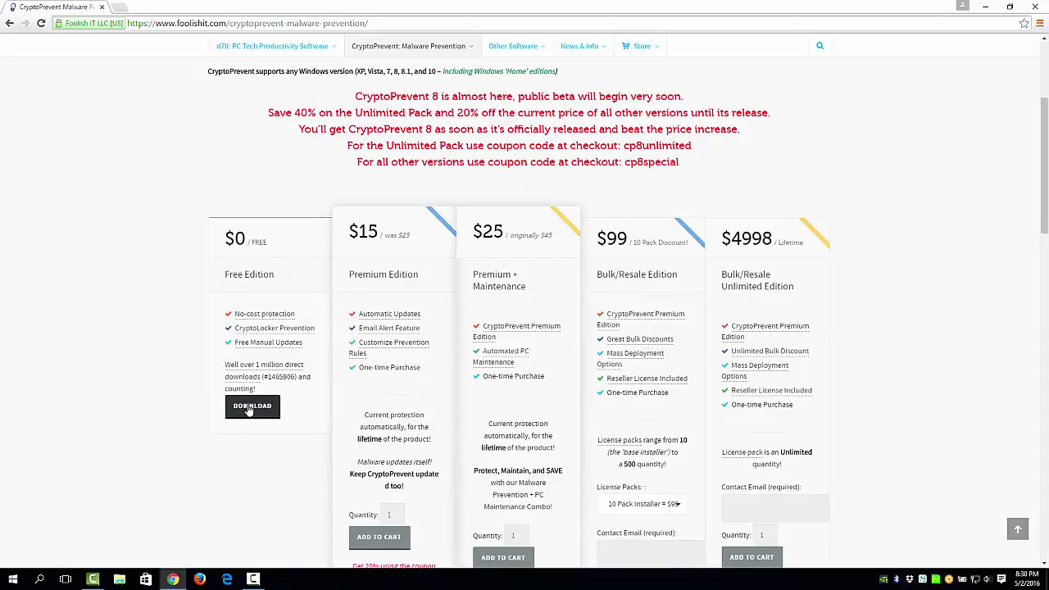
Download the Free Edition installer and run it, granting it permission to make changes
left_click(250, 409)
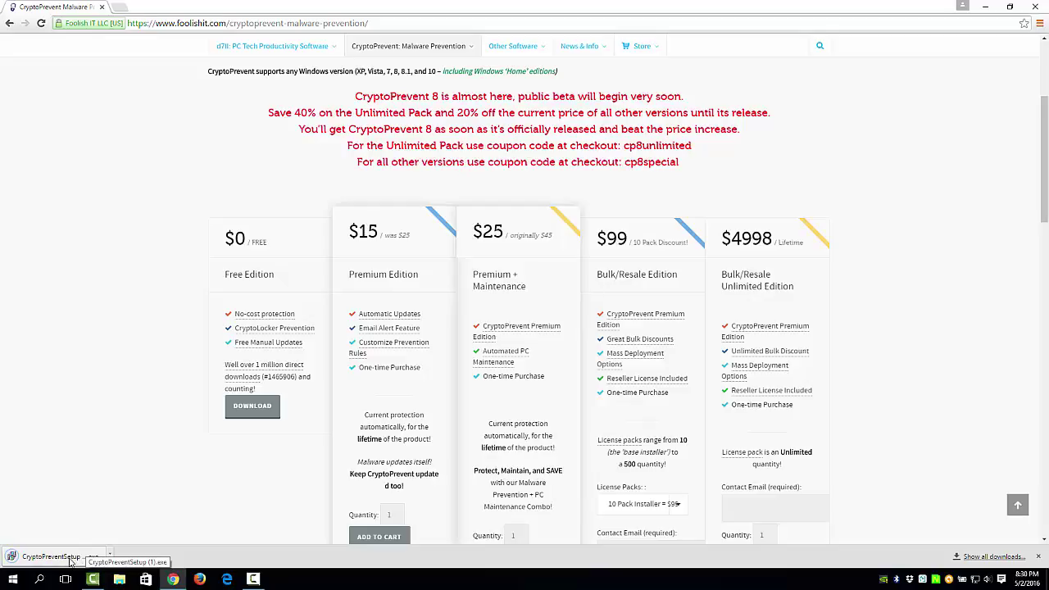
left_click(71, 561)
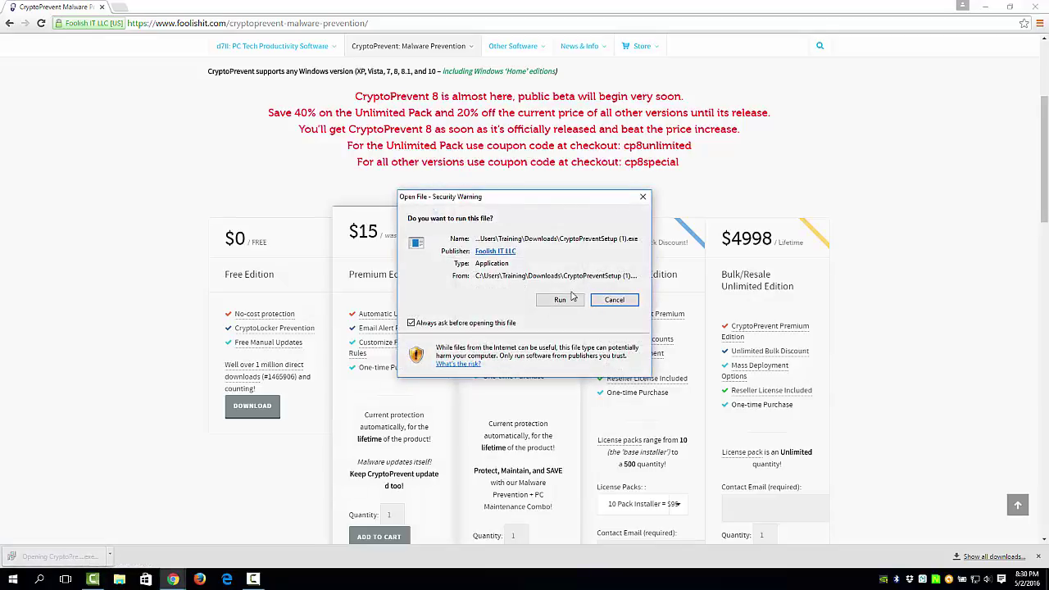
left_click(560, 300)
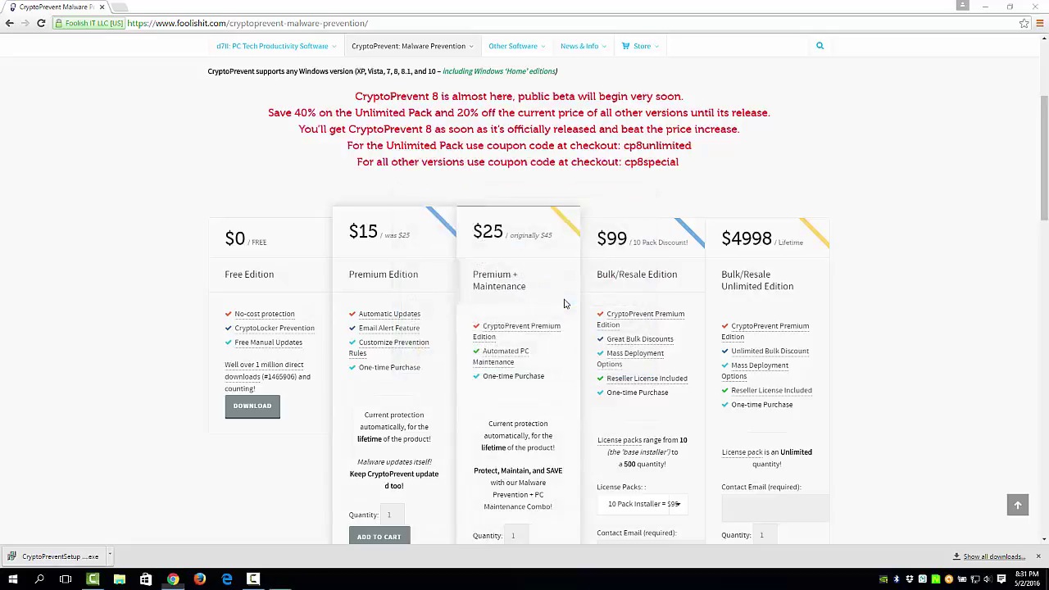
left_click(573, 303)
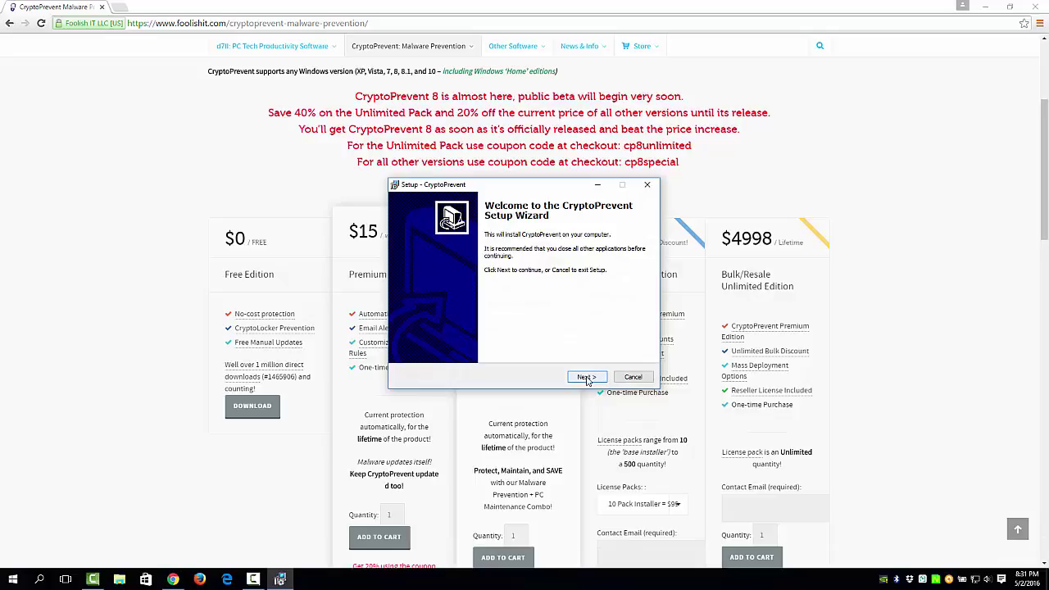
Accept the license, keep the desktop icon option, and install CryptoPrevent
left_click(587, 377)
left_click(415, 343)
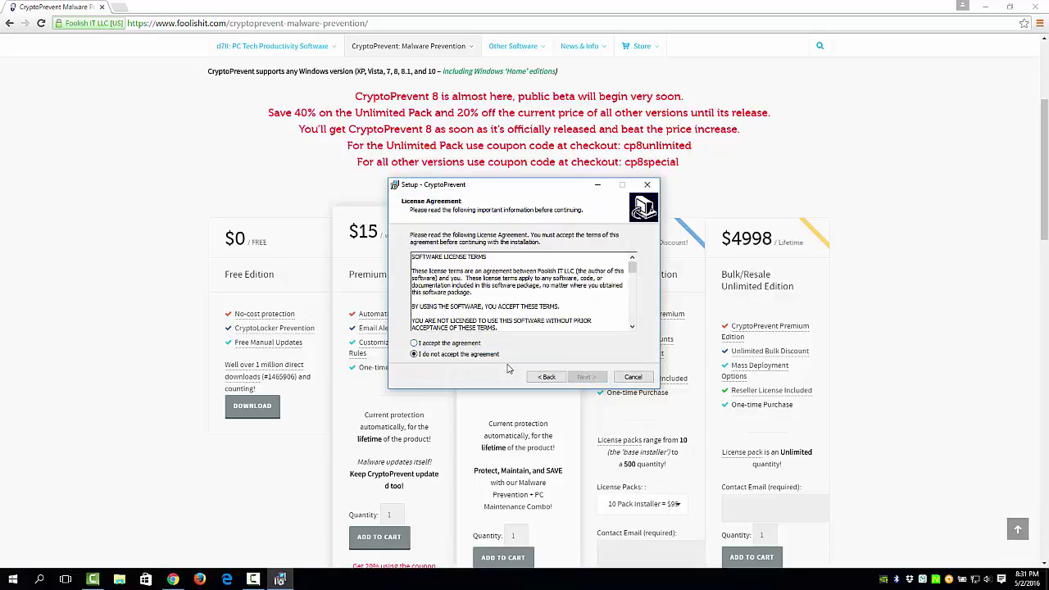
left_click(587, 377)
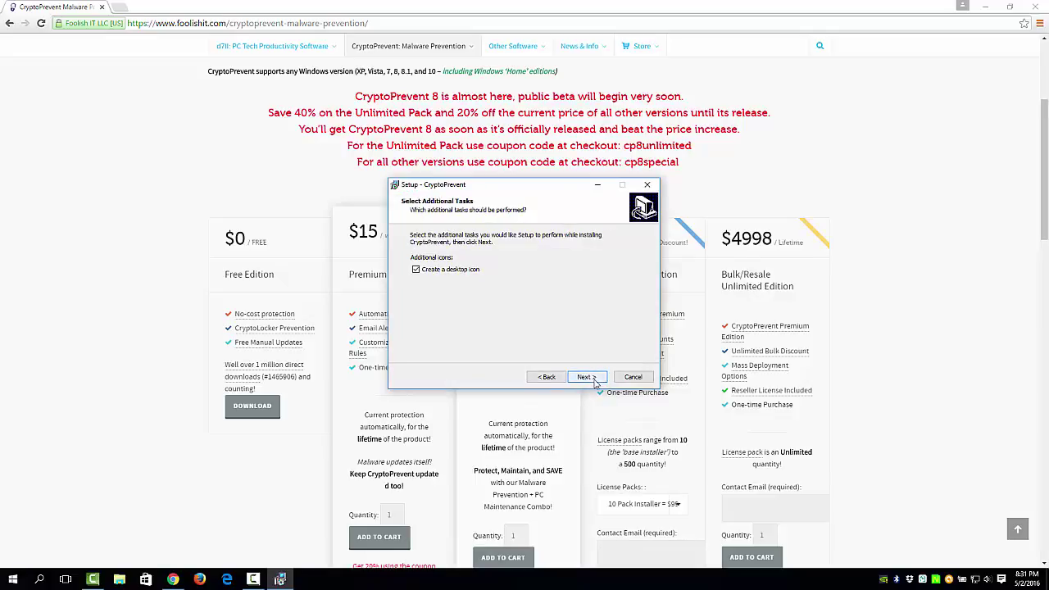
left_click(587, 377)
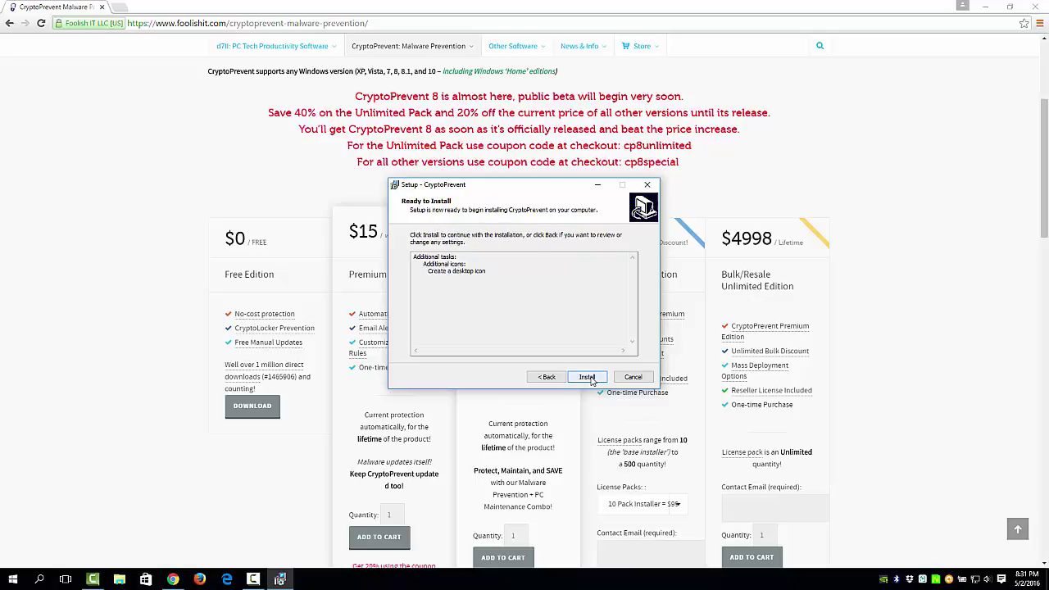
left_click(587, 377)
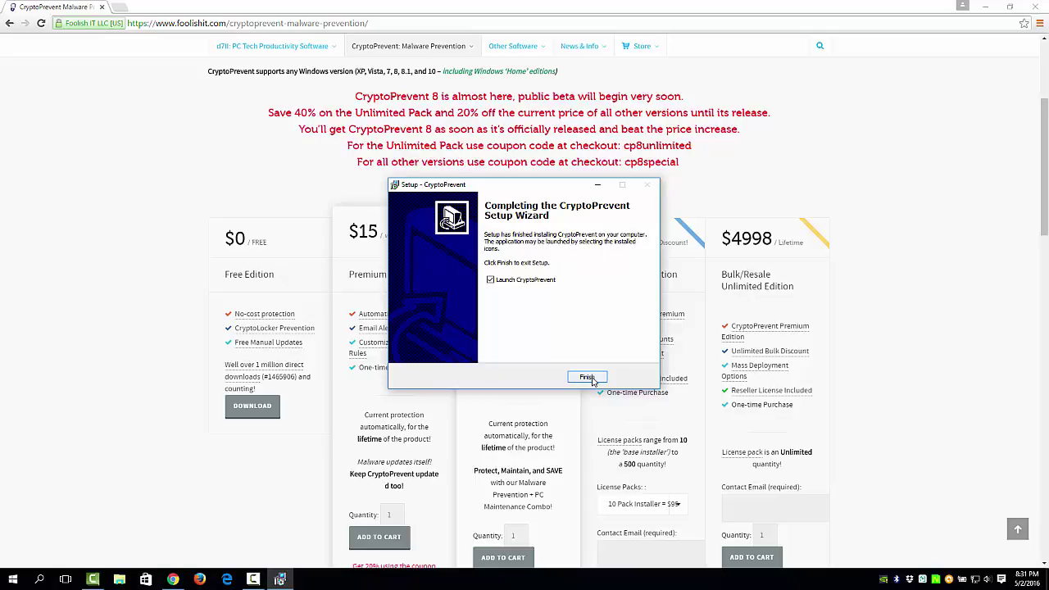
Launch CryptoPrevent, answering no product key and skipping update info, to reach protection levels
left_click(588, 378)
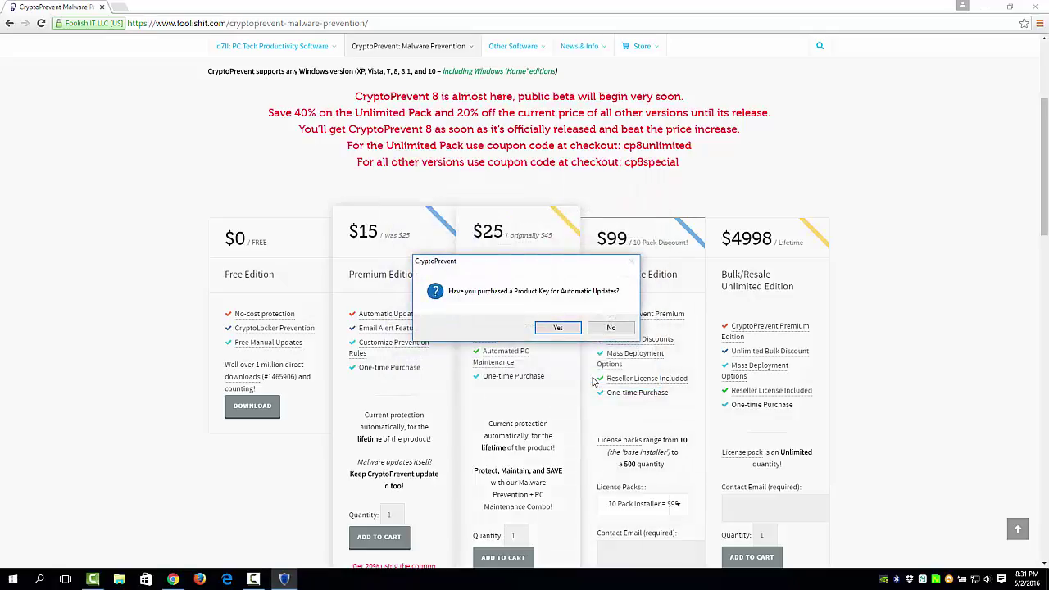
left_click(611, 330)
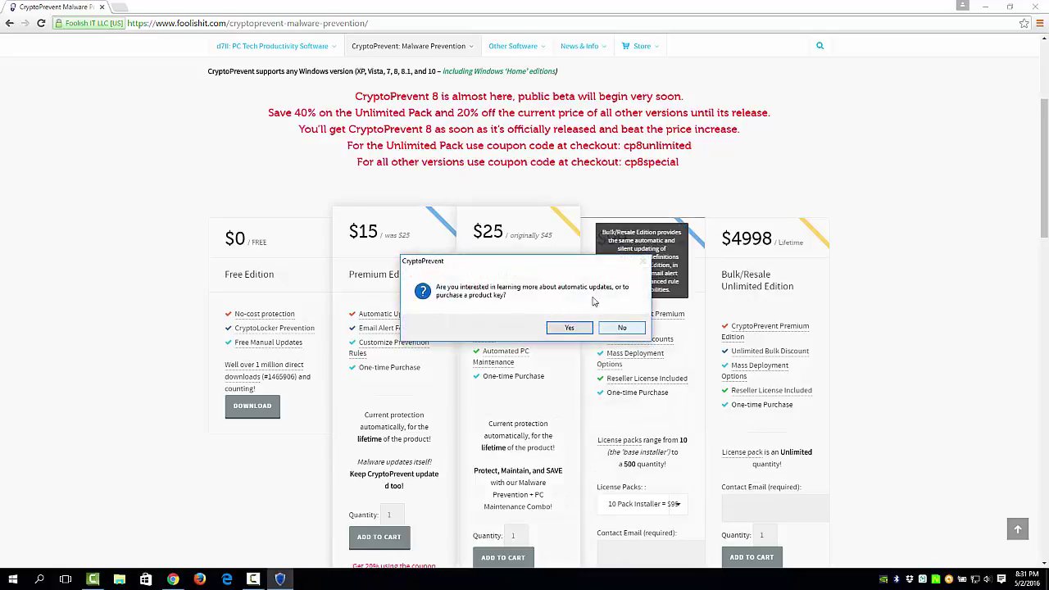
left_click(623, 330)
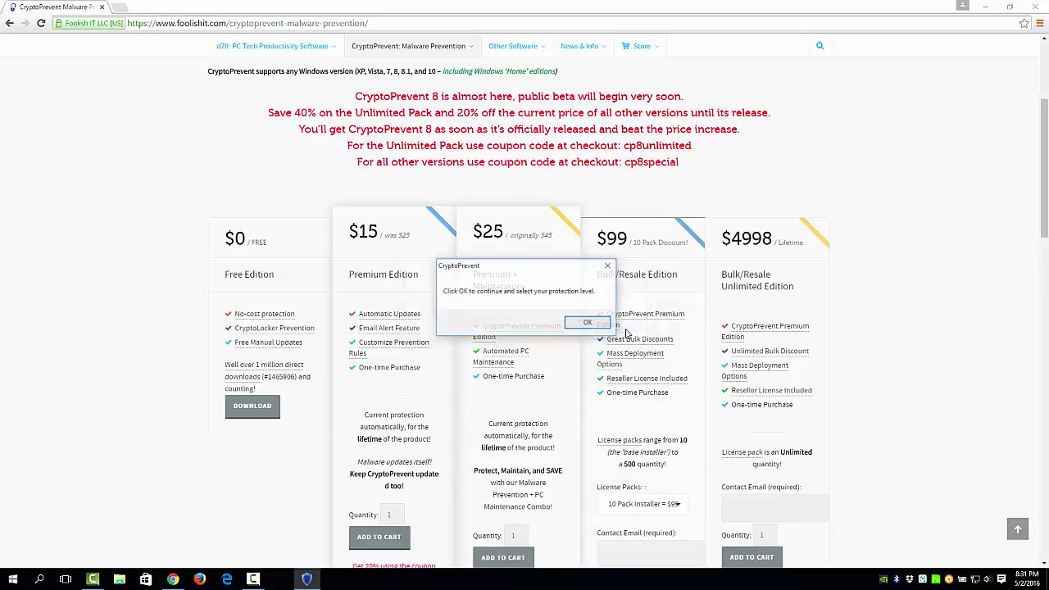
left_click(600, 327)
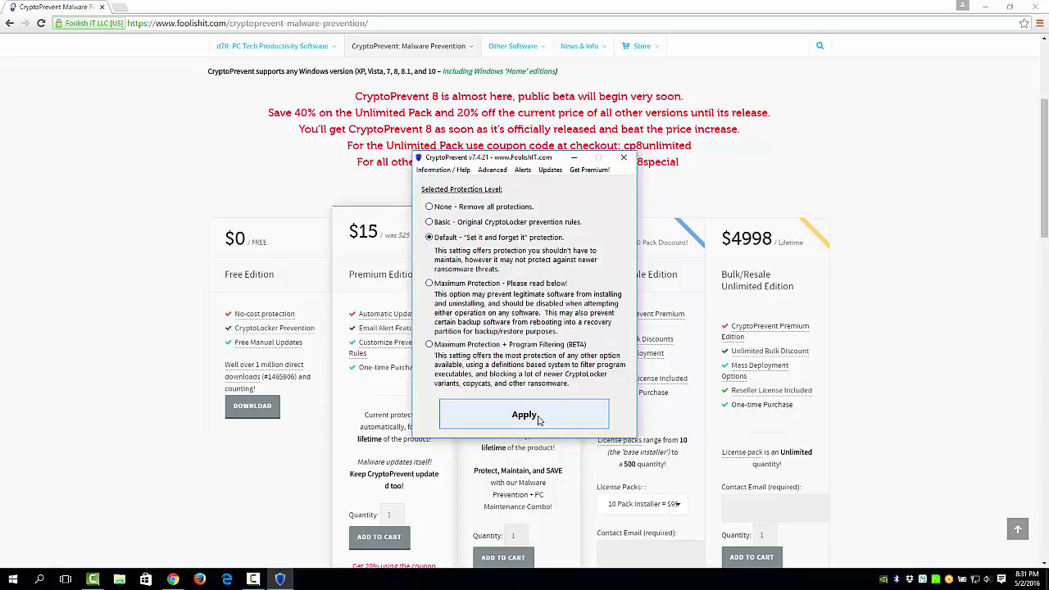
Check for updates, dismiss the no-updates notice, and apply the Default protection level
left_click(551, 170)
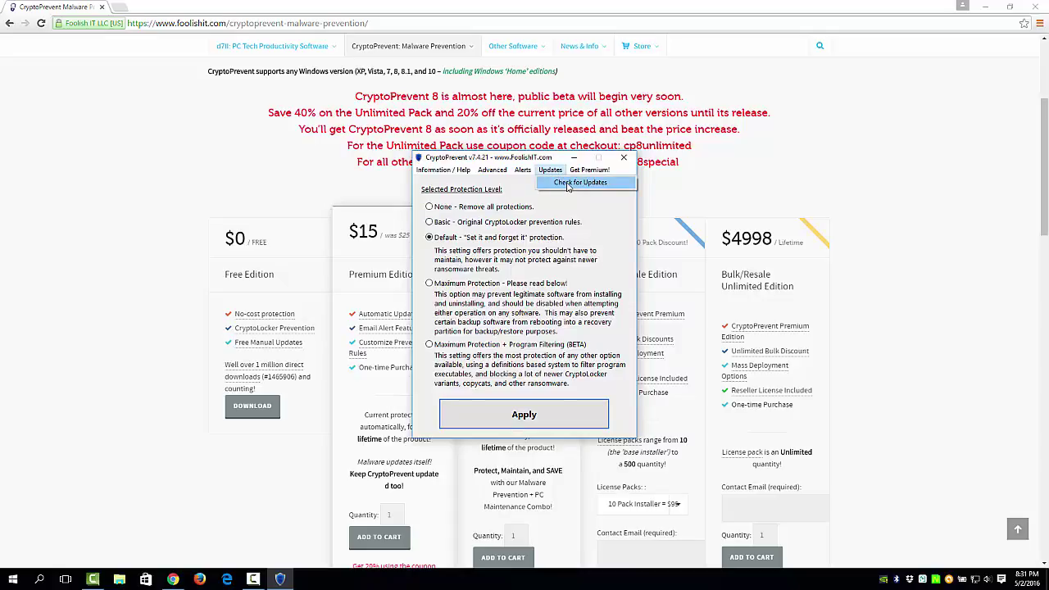
left_click(567, 185)
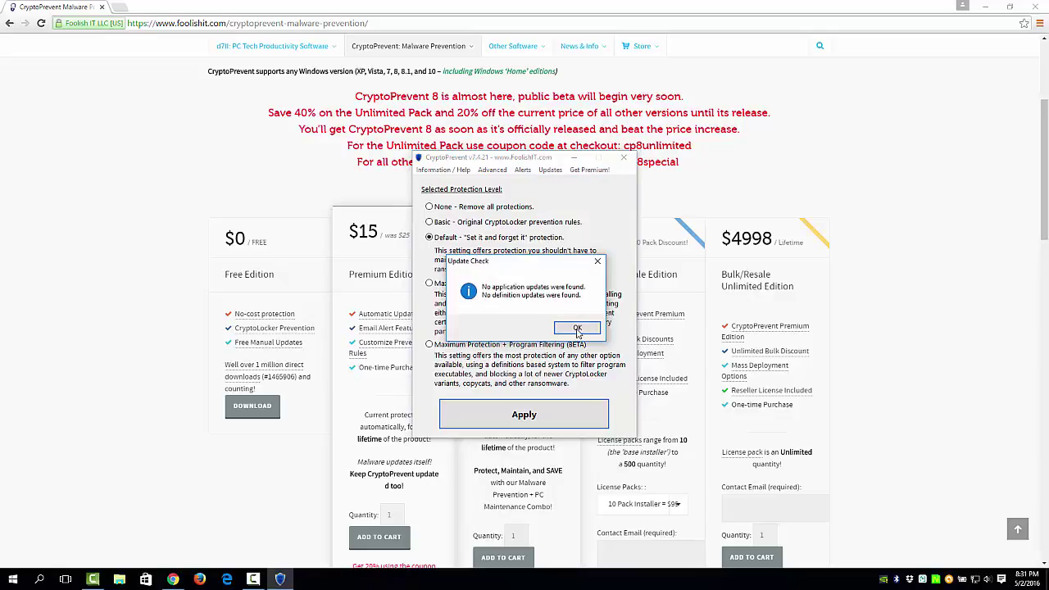
left_click(577, 329)
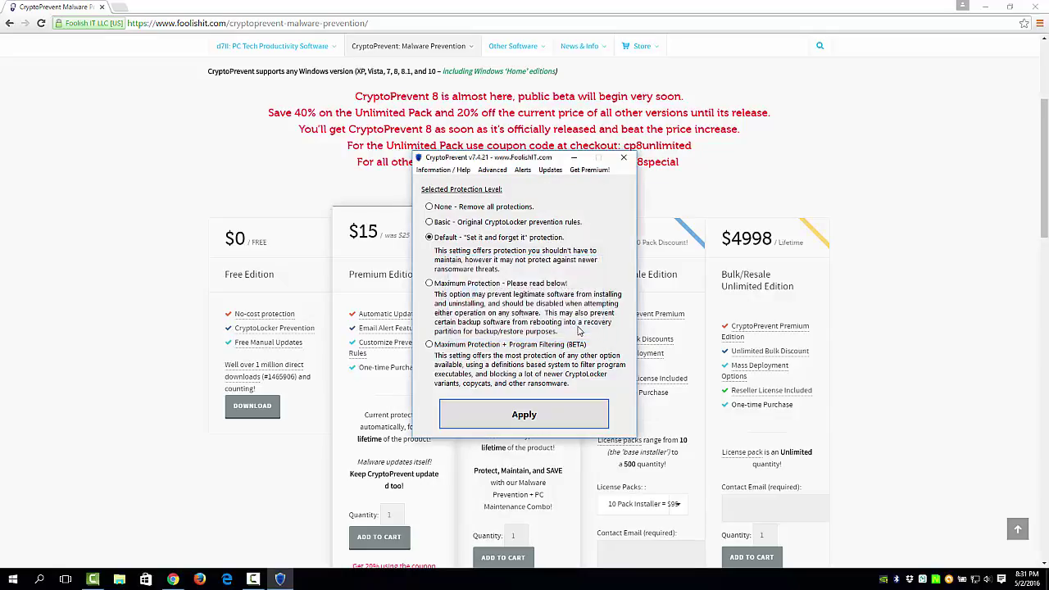
left_click(525, 415)
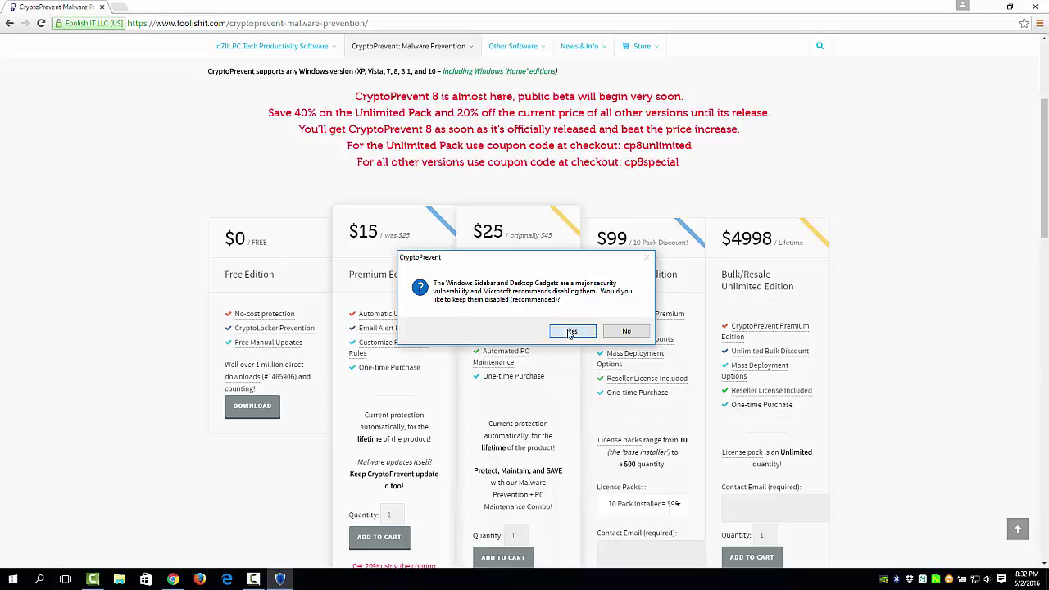
Keep Windows Sidebar and Desktop Gadgets disabled, and minimize Chrome to show the desktop
left_click(570, 333)
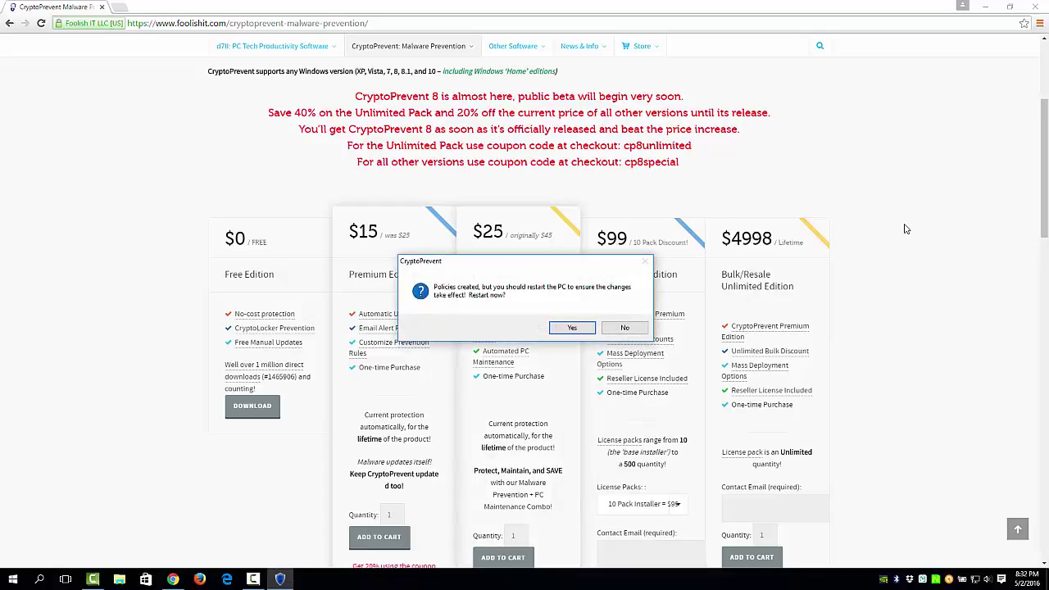
left_click(986, 6)
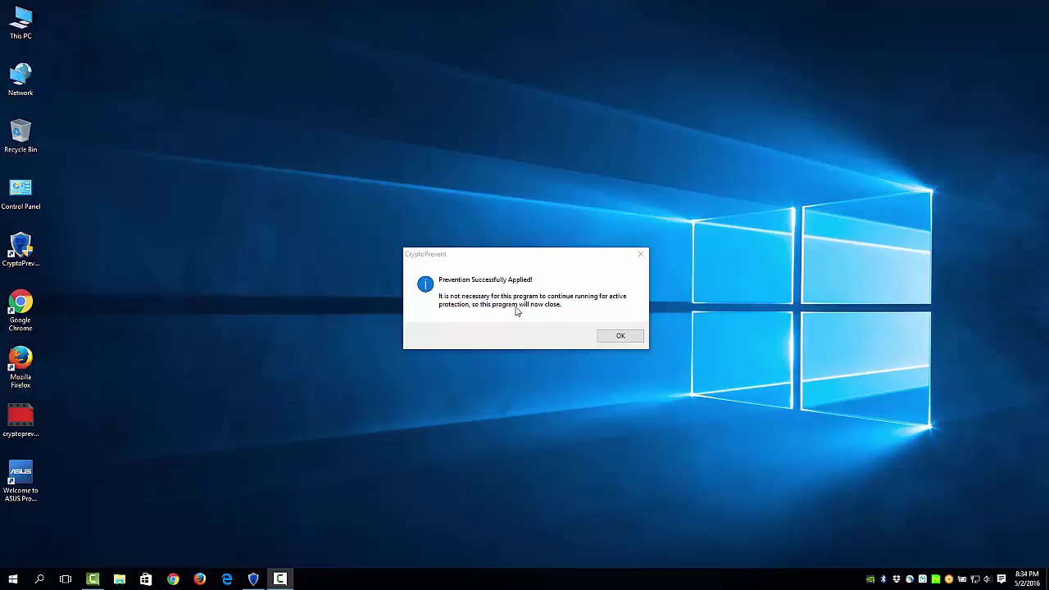
Dismiss the 'Prevention Successfully Applied!' message so CryptoPrevent closes
left_click(615, 337)
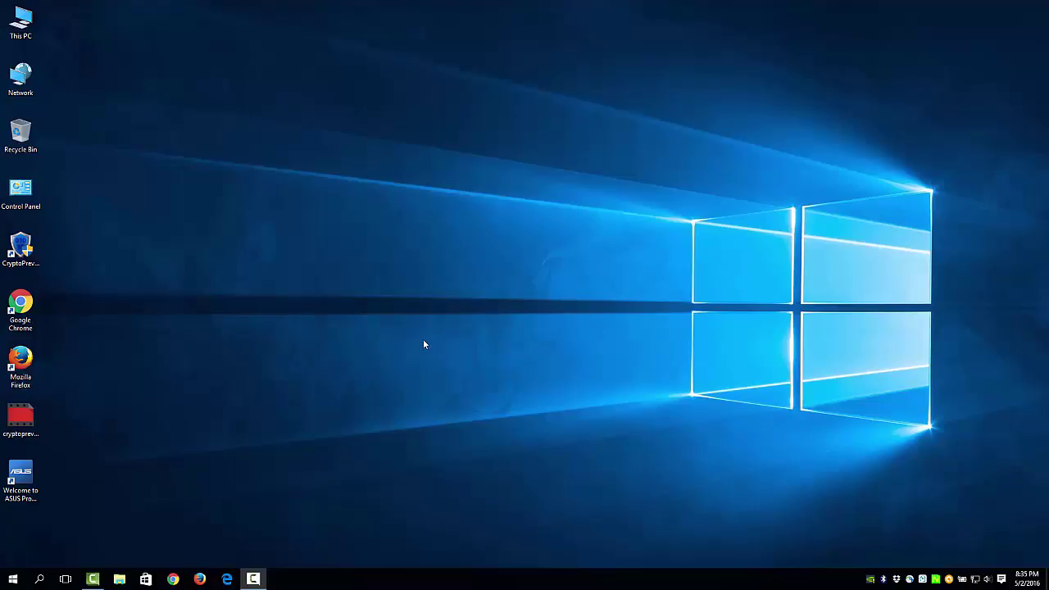
Relaunch CryptoPrevent from its desktop icon, approving UAC and dismissing the About box
double_click(20, 247)
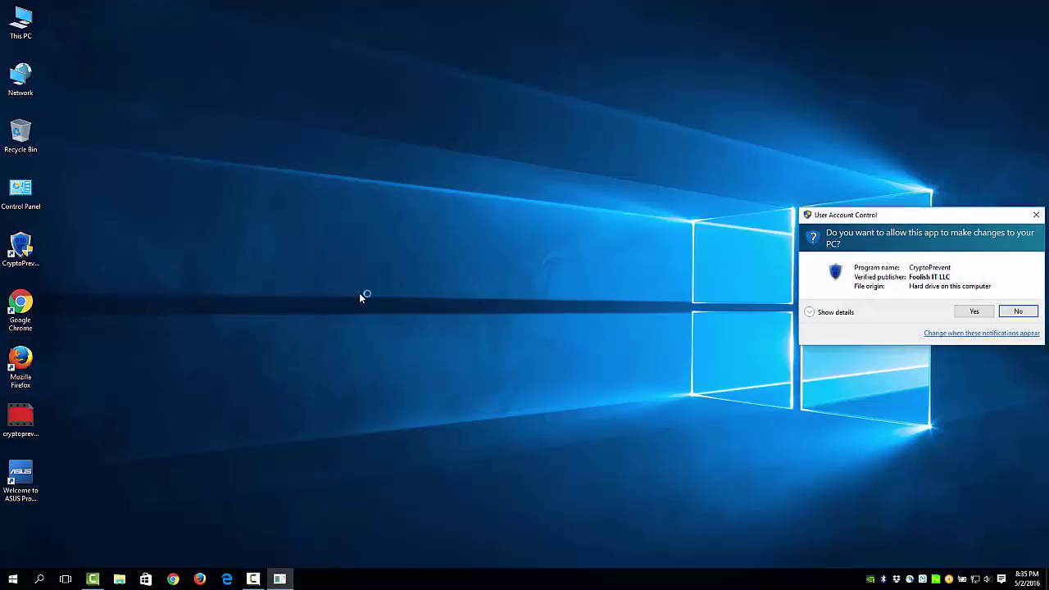
left_click(973, 312)
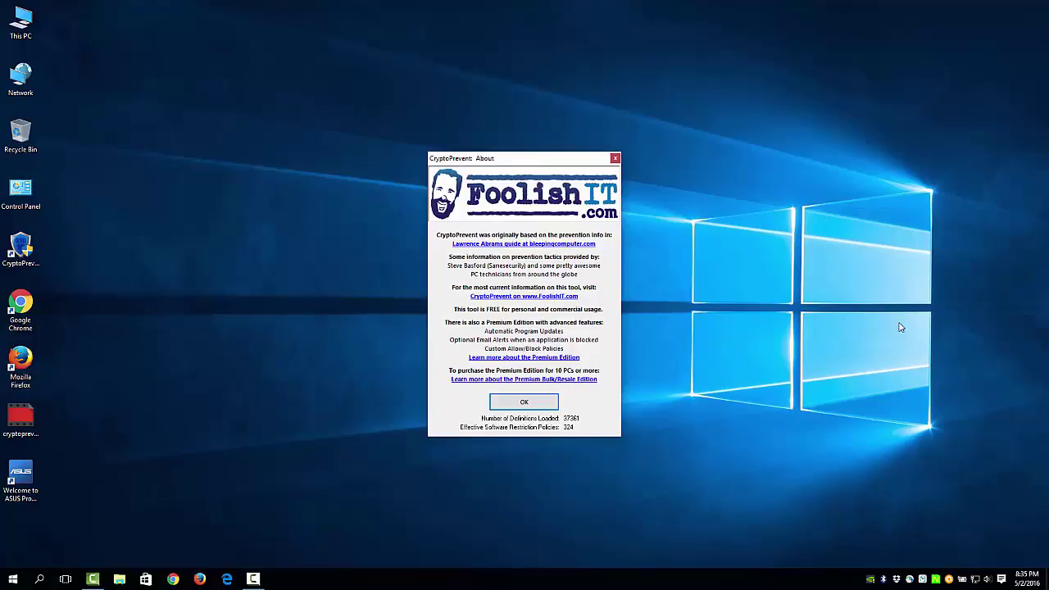
left_click(509, 407)
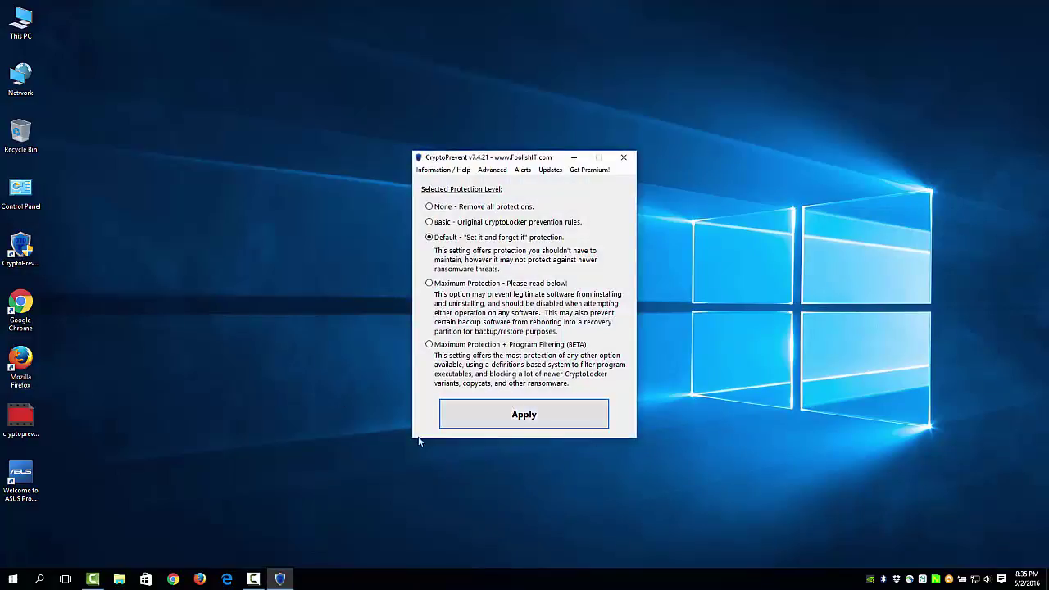
Browse CryptoPrevent's Updates and neighbouring menus toward the Advanced options
left_click(551, 171)
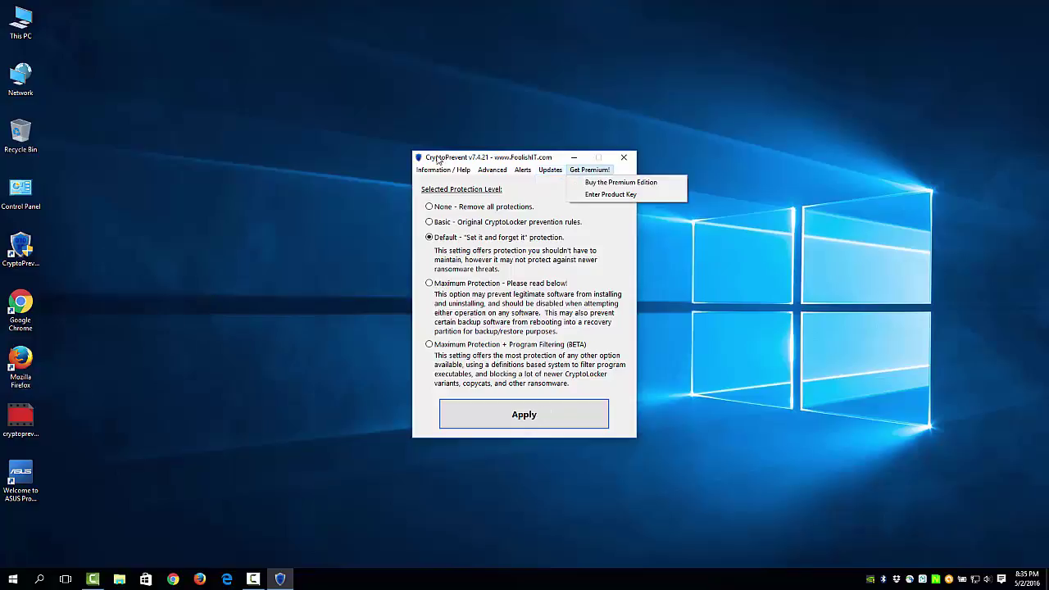
mouse_move(443, 172)
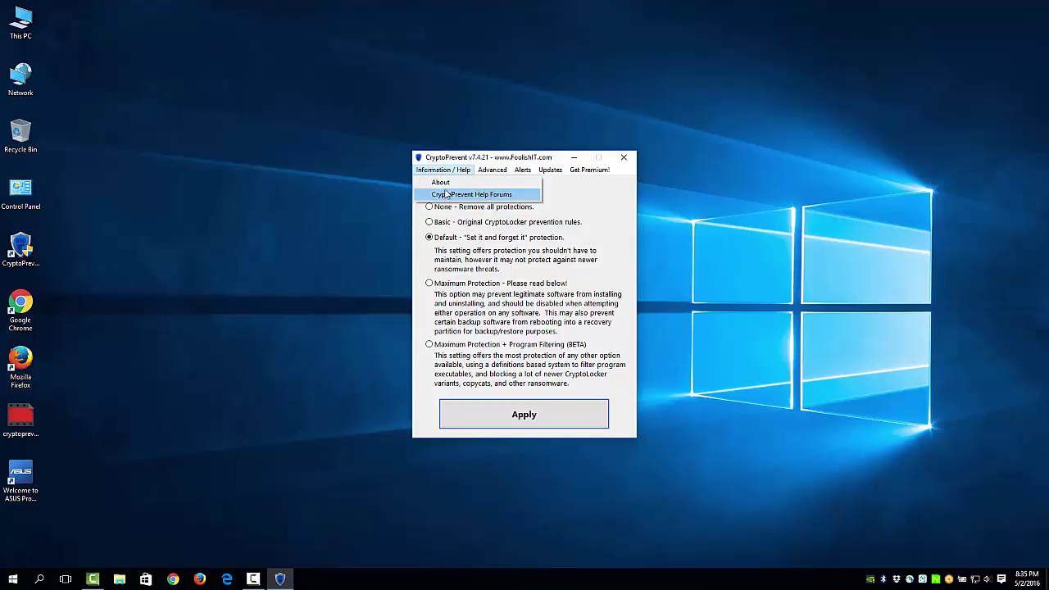
mouse_move(488, 172)
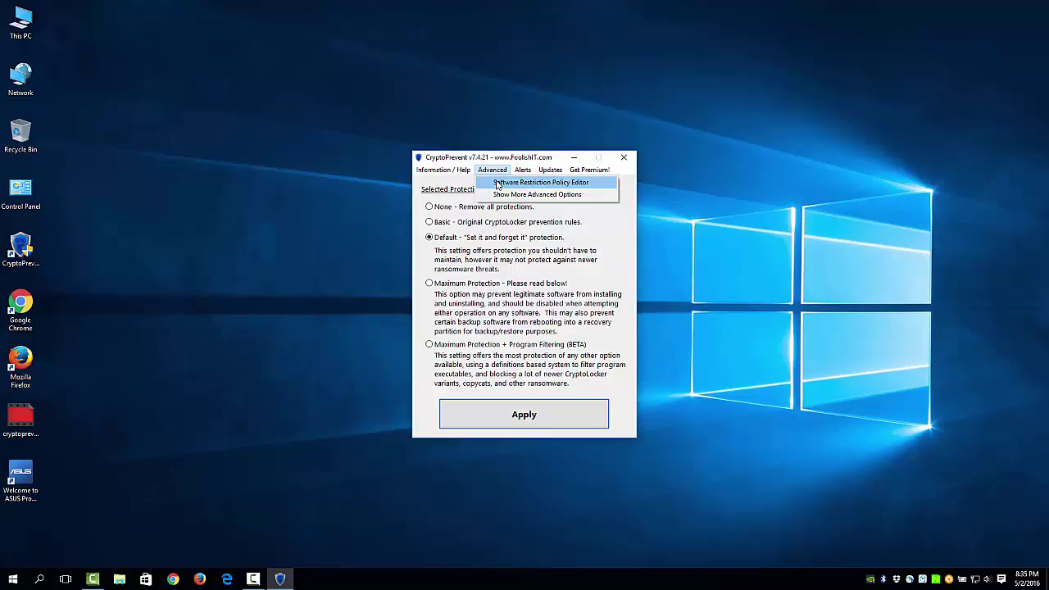
Open the Software Restriction Policy Editor, select the single uTorrent whitelist entry, then close it
left_click(496, 184)
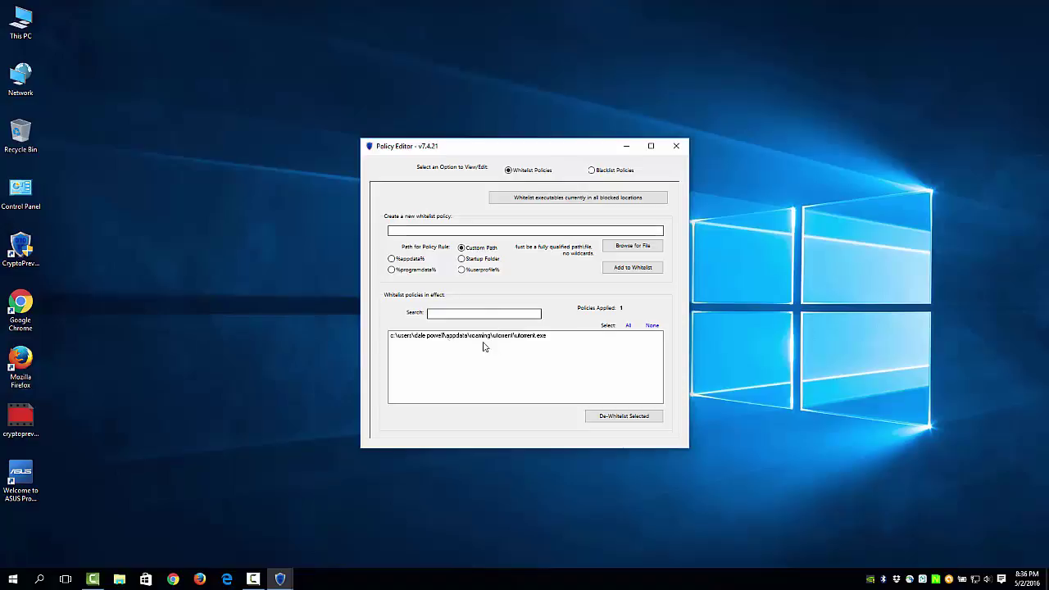
left_click(523, 339)
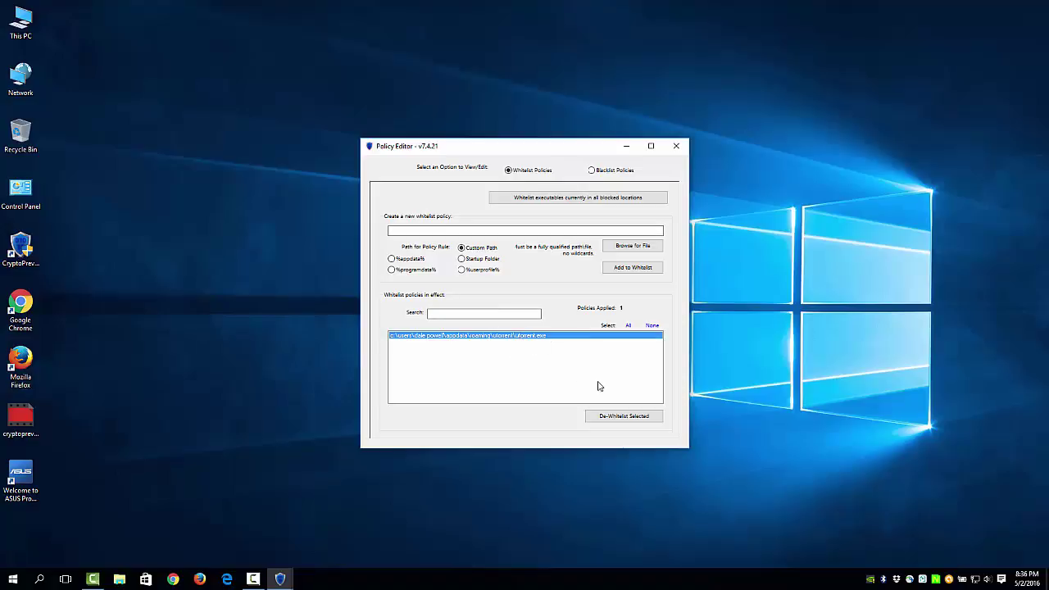
left_click(677, 148)
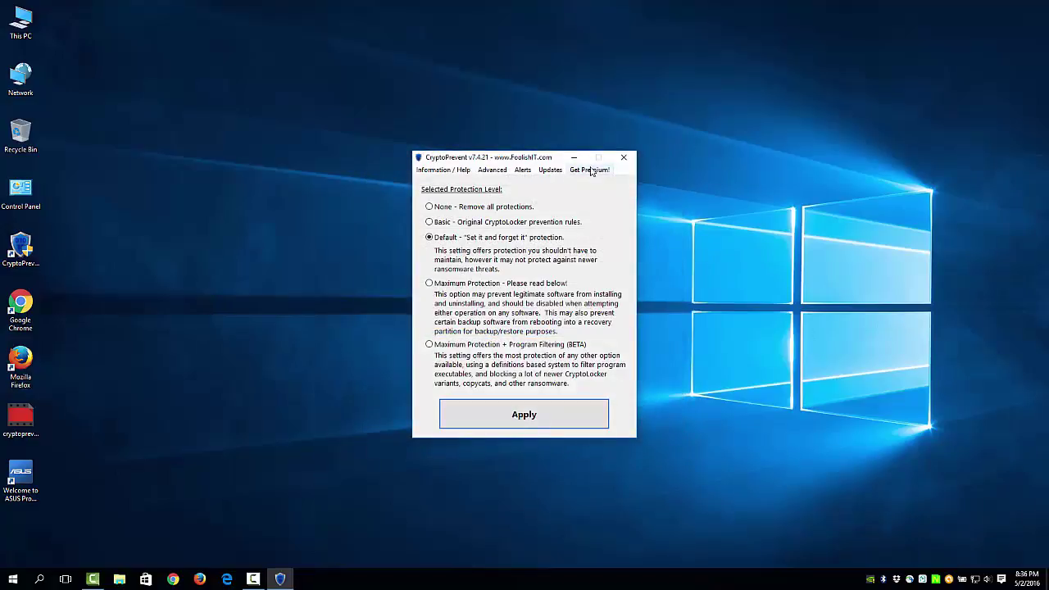
left_click(625, 159)
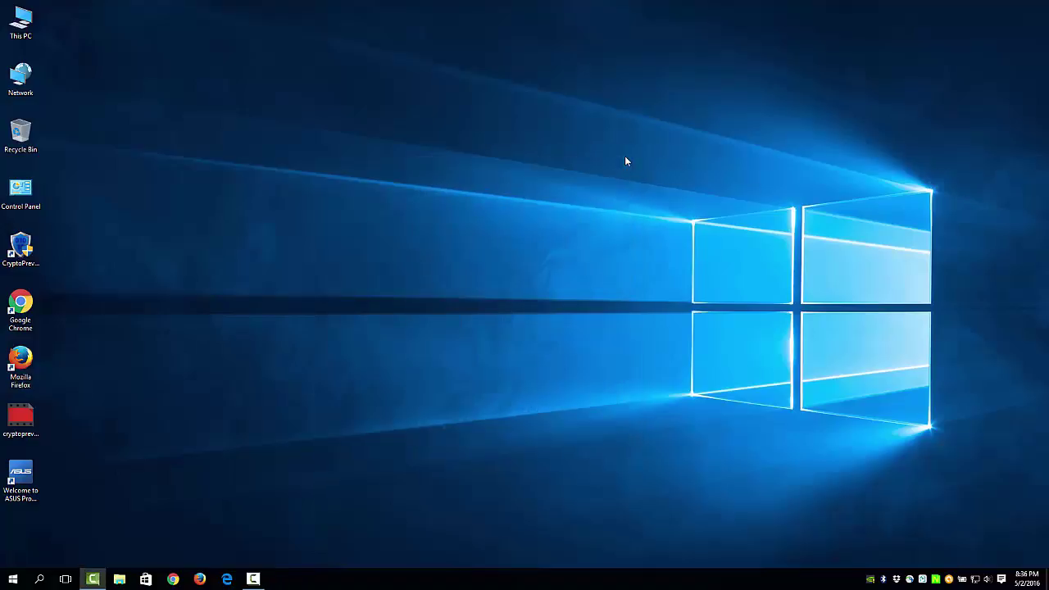